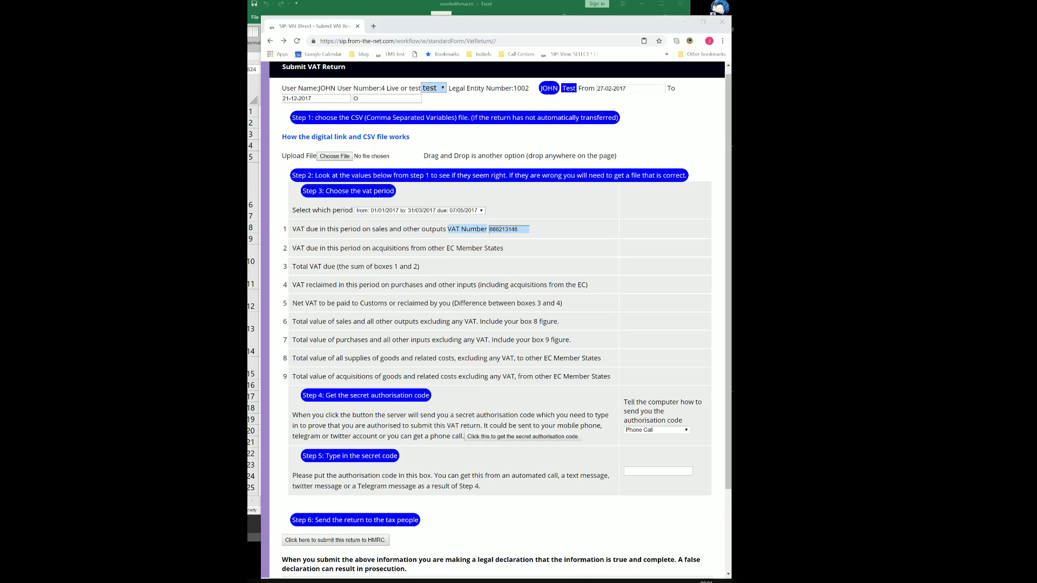
# Reload the VAT return page to pull in the Excel summary figures.
pyautogui.click(340, 4)
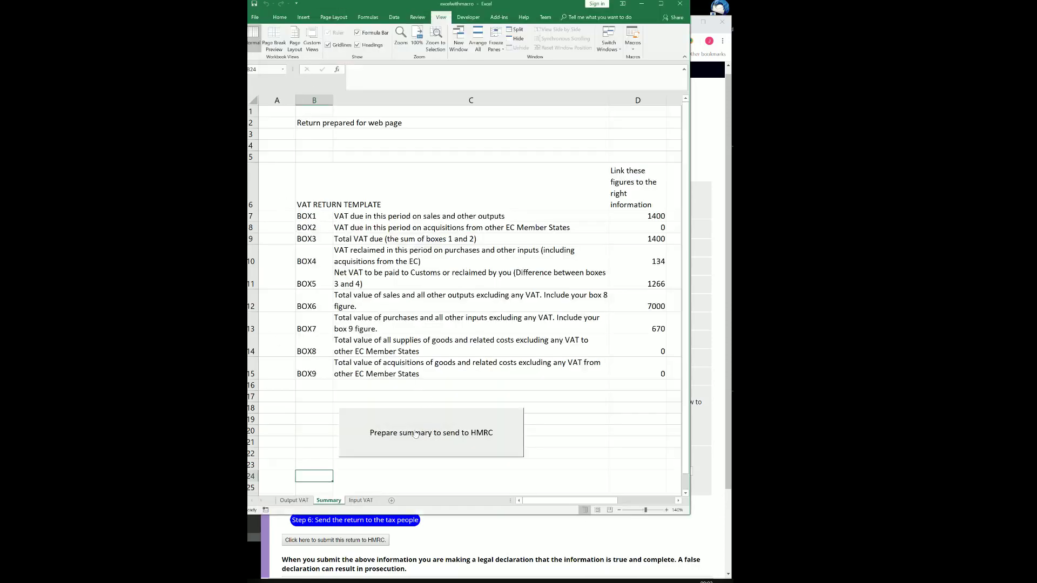
pyautogui.click(456, 541)
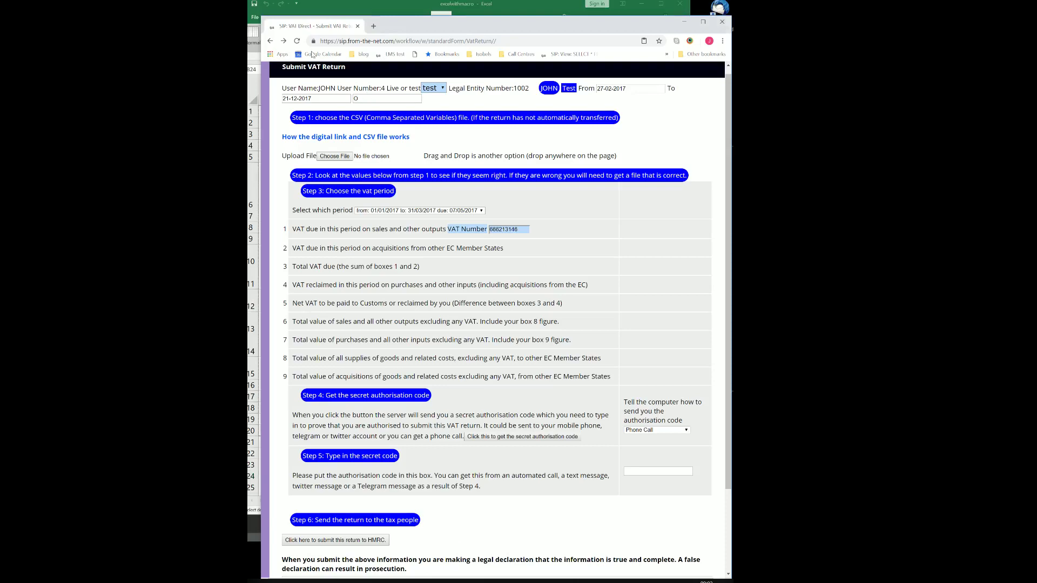
pyautogui.click(296, 41)
# Get the authorisation code by Telegram Message, enter it, and submit the return to HMRC.
pyautogui.click(679, 441)
pyautogui.click(655, 463)
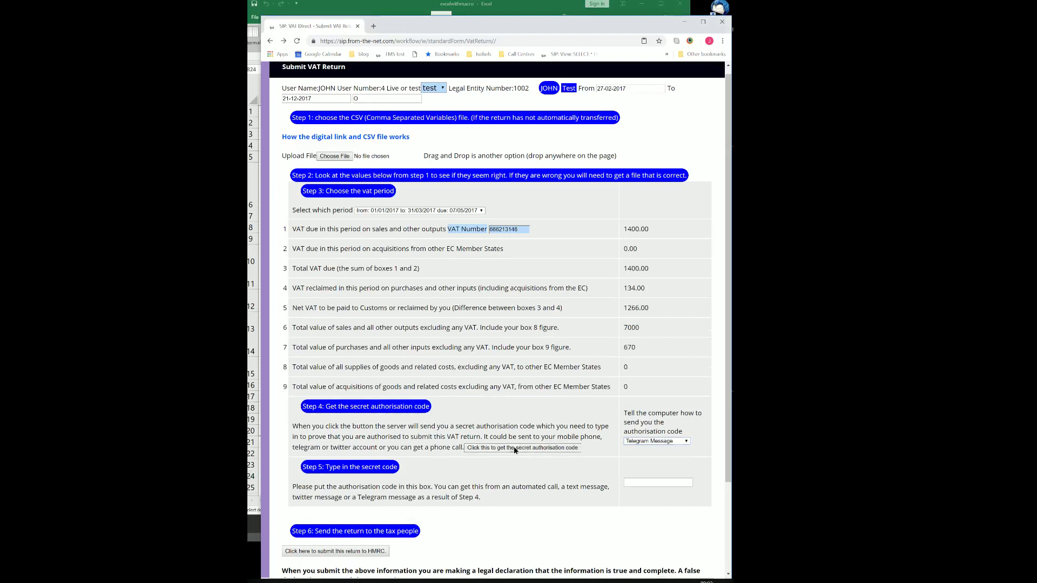
pyautogui.click(516, 449)
pyautogui.click(624, 484)
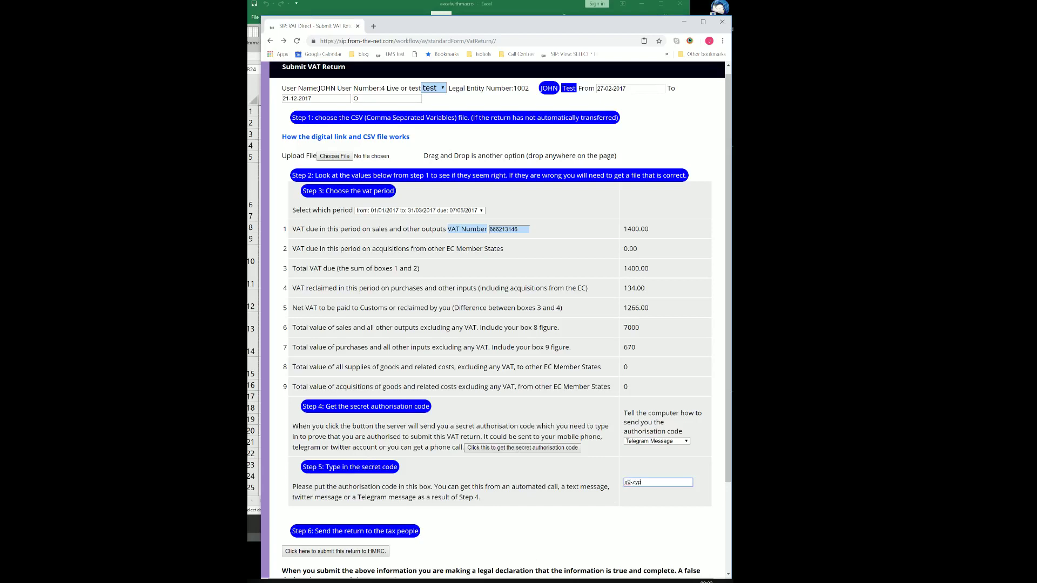
pyautogui.click(366, 551)
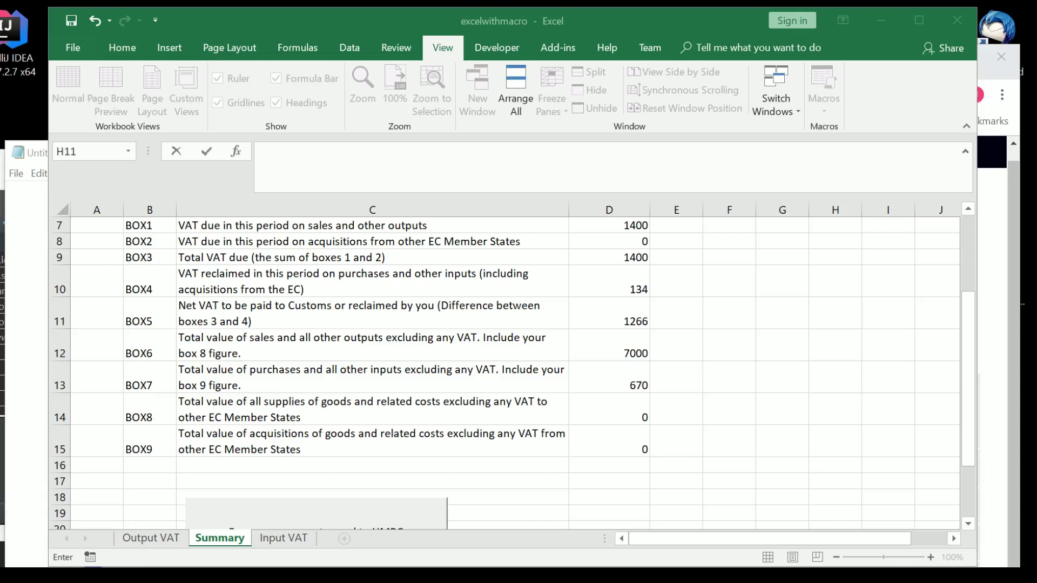
# Prepare the Excel summary for HMRC and reload the return so boxes 1 and 3 show 1400.00.
pyautogui.click(290, 509)
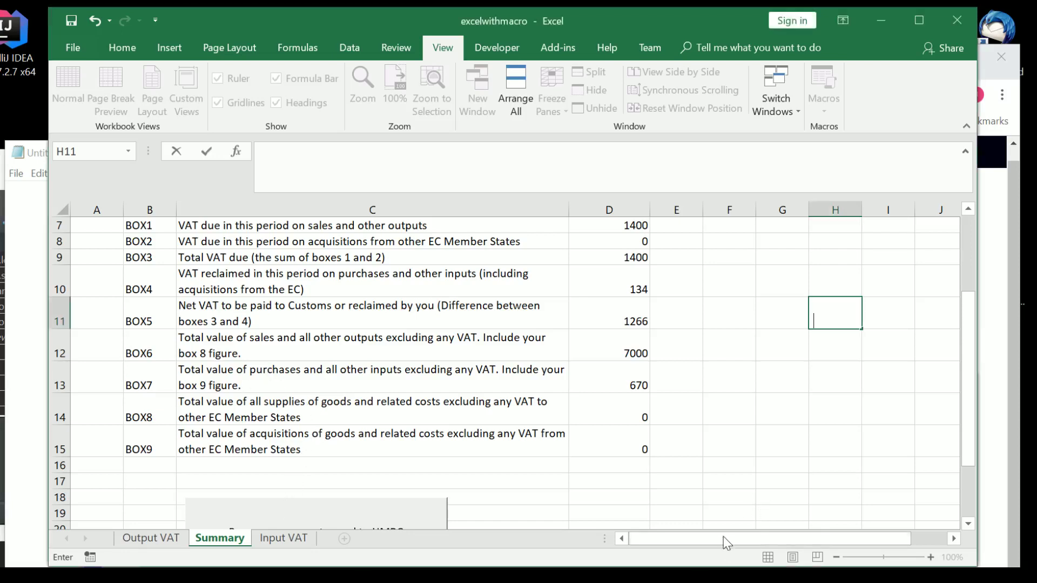
pyautogui.moveTo(968, 419); pyautogui.dragTo(969, 470)
pyautogui.click(331, 478)
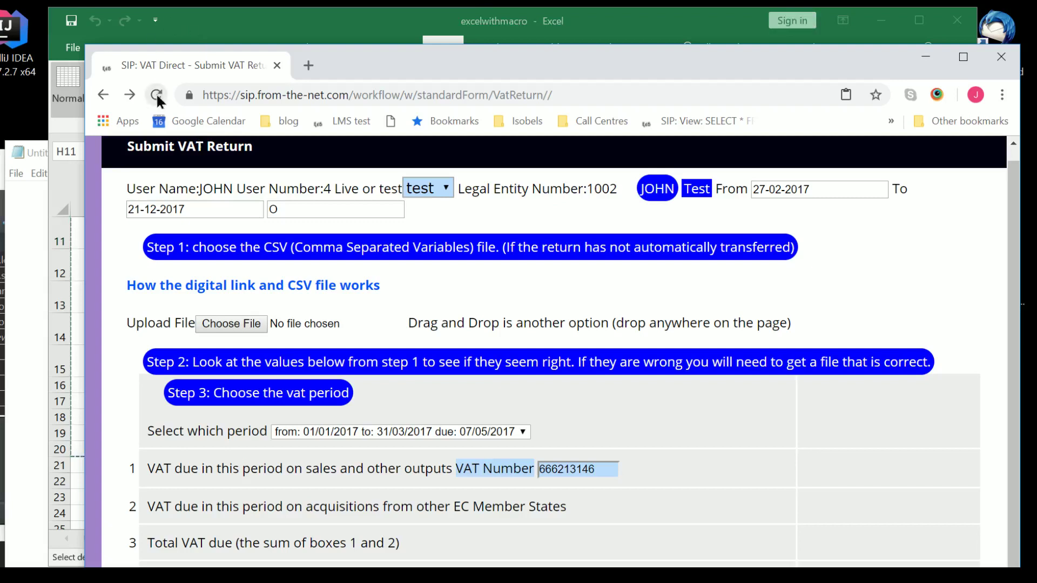
pyautogui.click(157, 95)
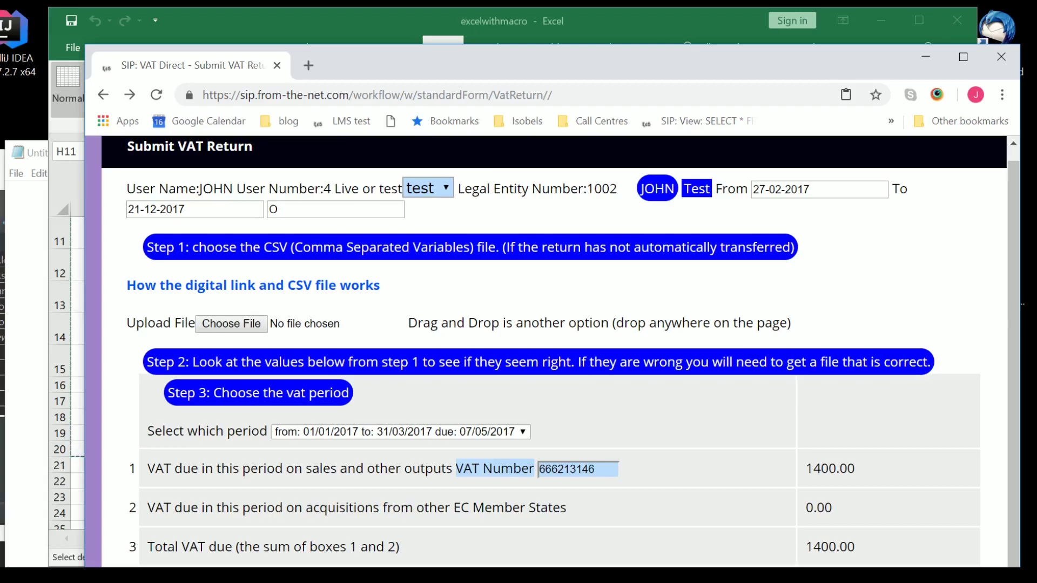
pyautogui.moveTo(569, 70); pyautogui.dragTo(558, 5)
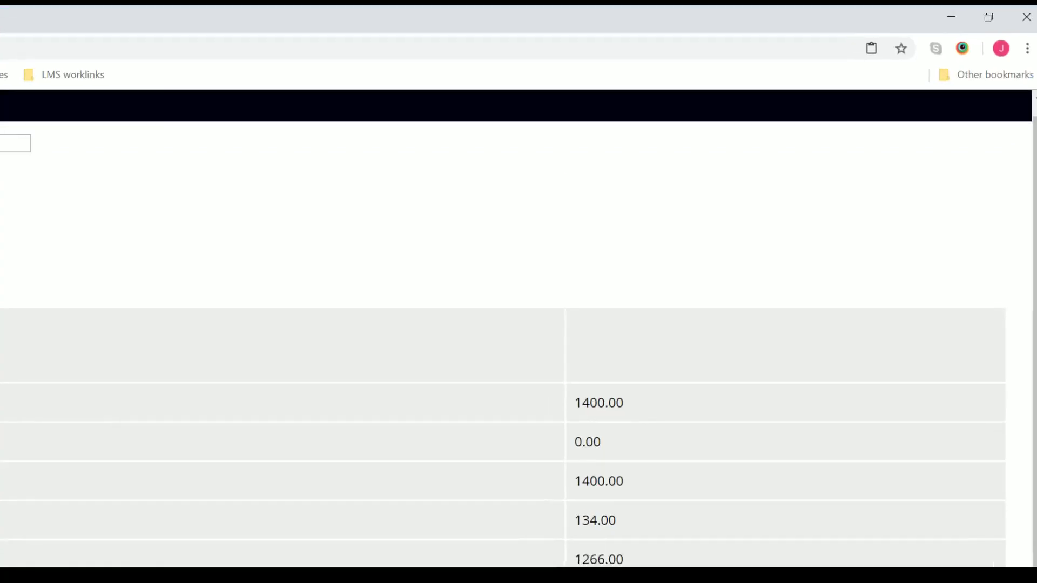
pyautogui.click(988, 17)
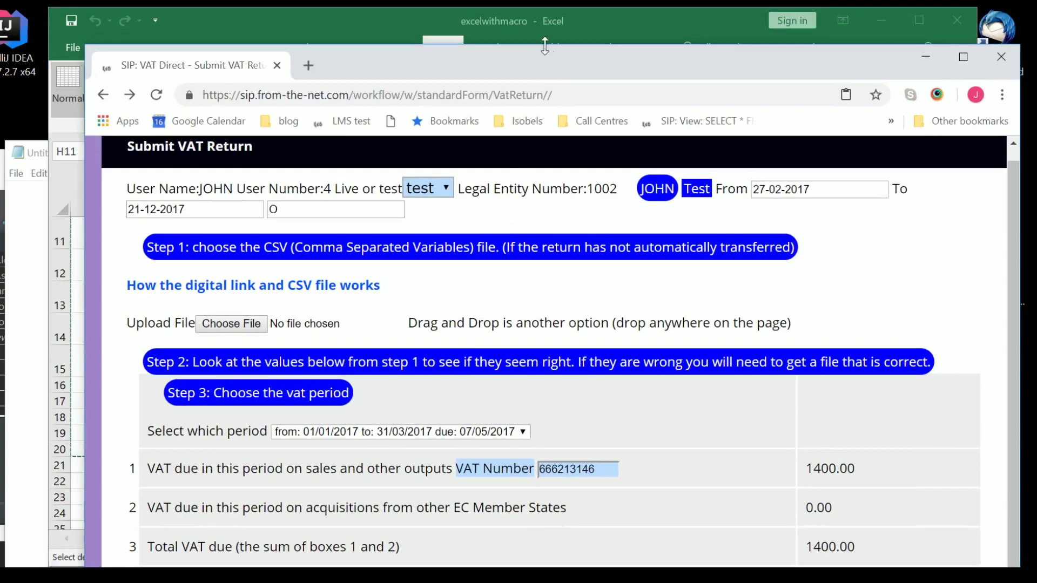
# Reposition and resize the Chrome return window over Excel so boxes 7–9 are visible.
pyautogui.moveTo(545, 49)
pyautogui.mouseDown()
pyautogui.moveTo(565, 485)
pyautogui.moveTo(560, 66)
pyautogui.moveTo(534, 44)
pyautogui.mouseUp()
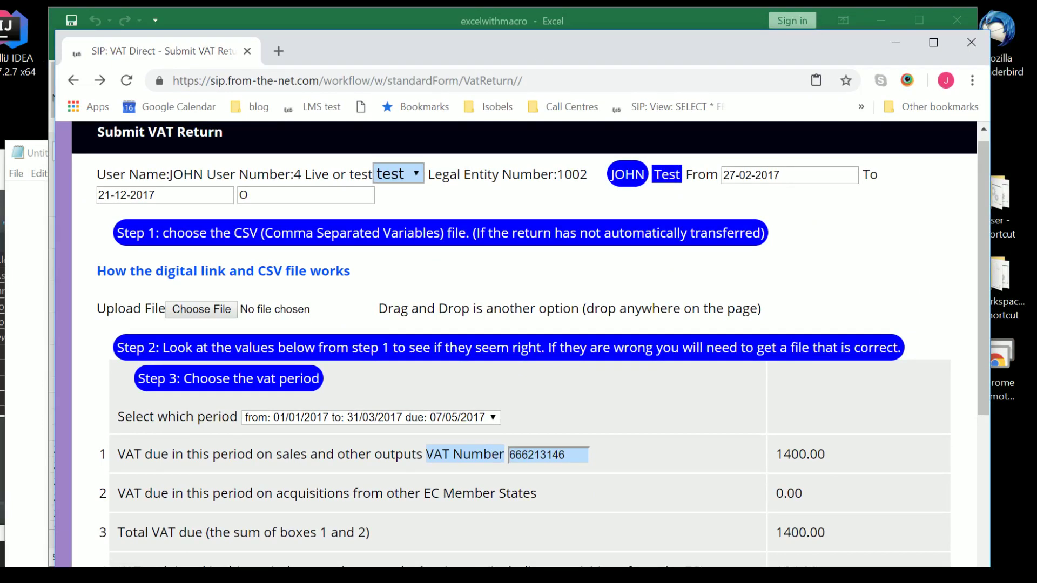
pyautogui.hotkey('alt', 'Tab')
pyautogui.hotkey('alt', 'Tab')
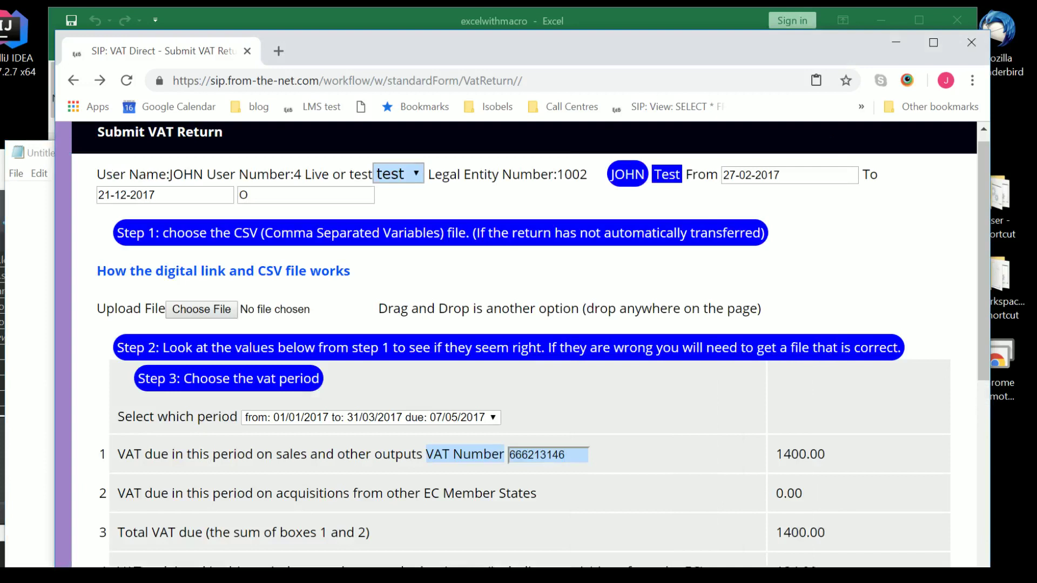
pyautogui.moveTo(800, 563); pyautogui.dragTo(800, 549)
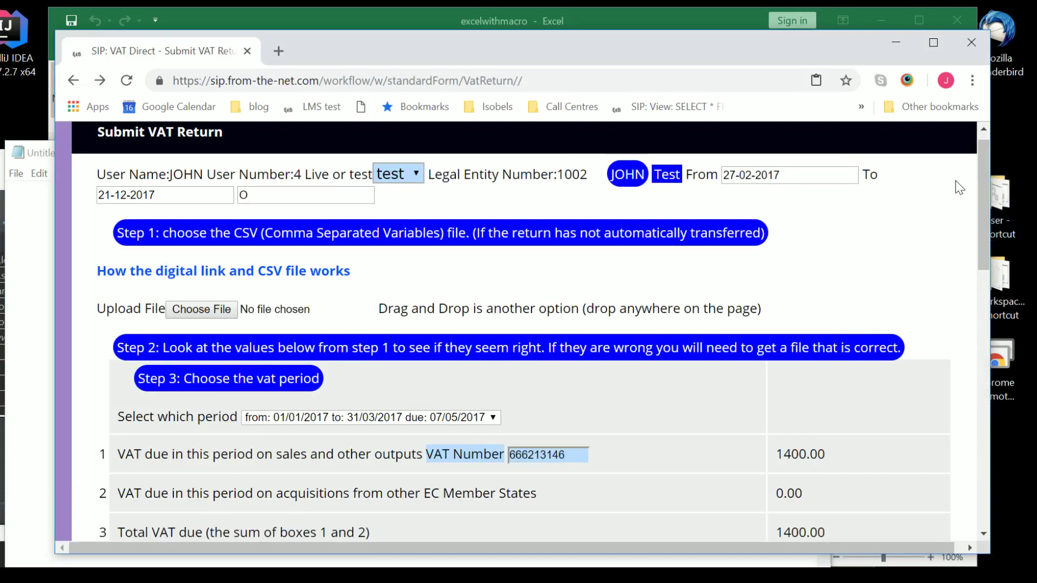
pyautogui.moveTo(983, 173)
pyautogui.mouseDown()
pyautogui.moveTo(998, 413)
pyautogui.moveTo(998, 178)
pyautogui.mouseUp()
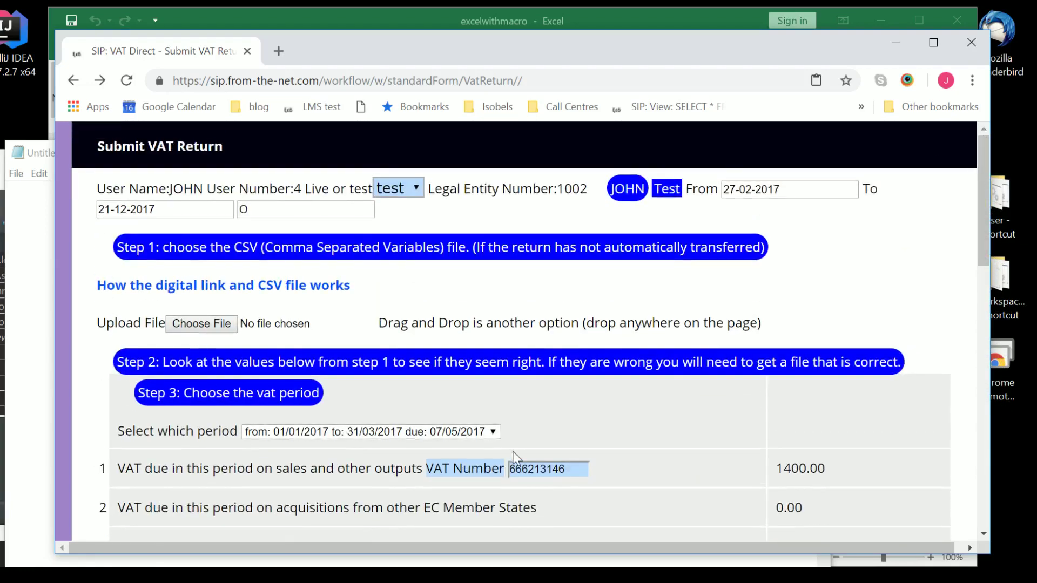
# Pick the April–June 2017 period (01/04/2017 to 30/06/2017, due 07/08/2017) and review the filled boxes.
pyautogui.click(493, 431)
pyautogui.click(473, 459)
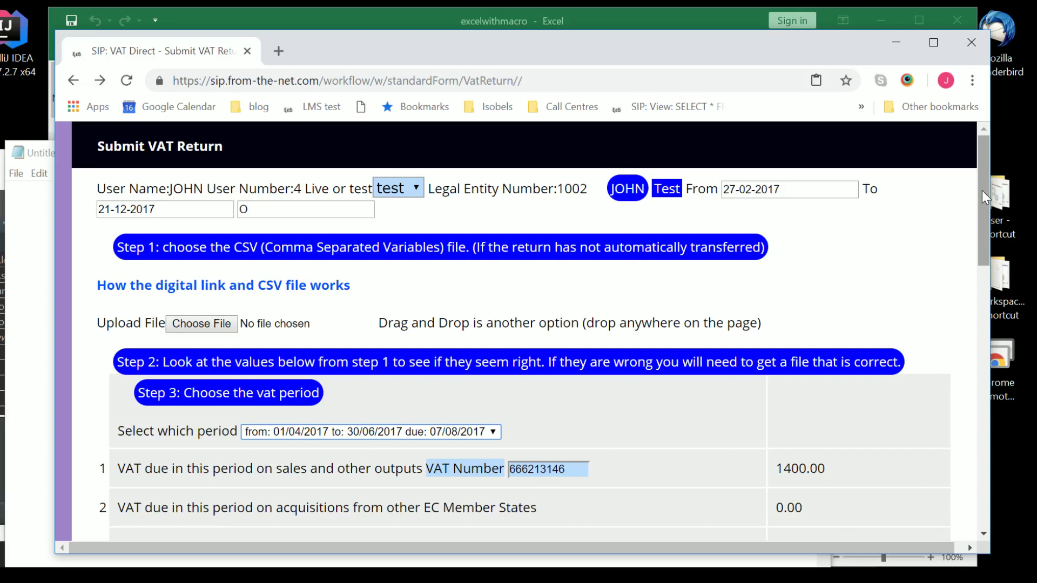
pyautogui.moveTo(981, 190); pyautogui.dragTo(975, 352)
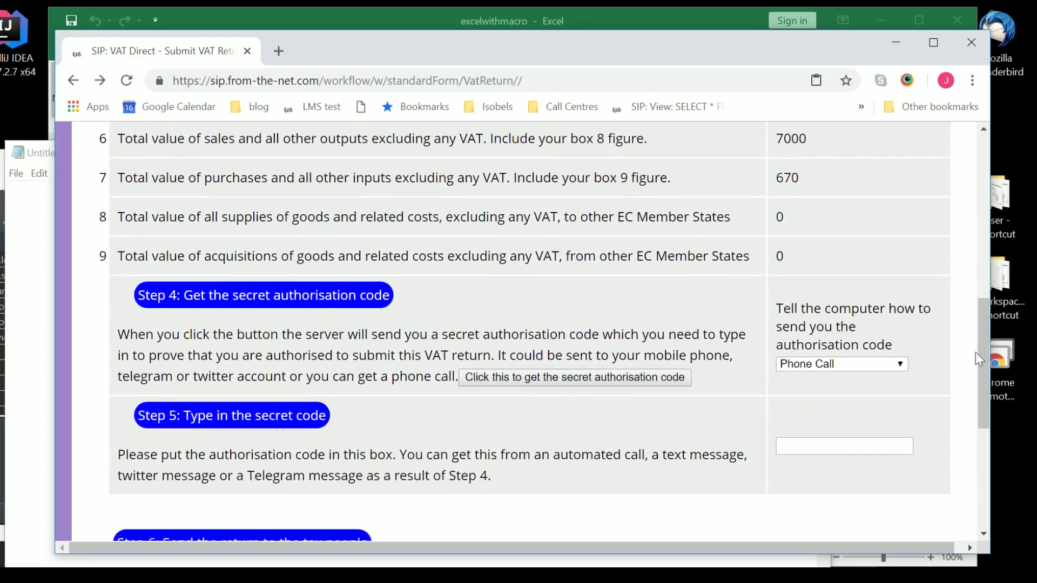
# Request the secret authorisation code with Telegram Message as the delivery method.
pyautogui.click(904, 369)
pyautogui.click(835, 403)
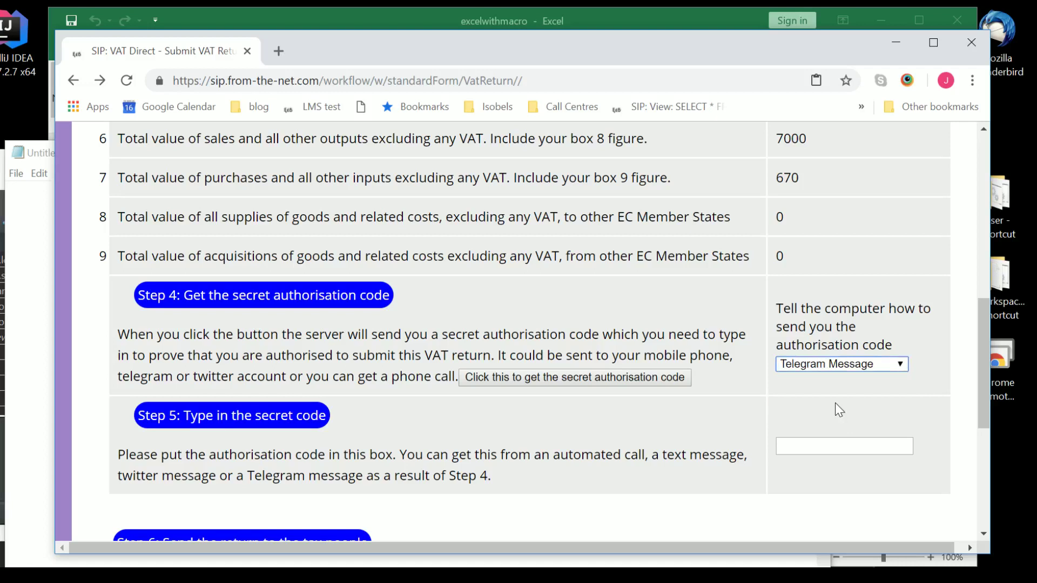
pyautogui.click(537, 381)
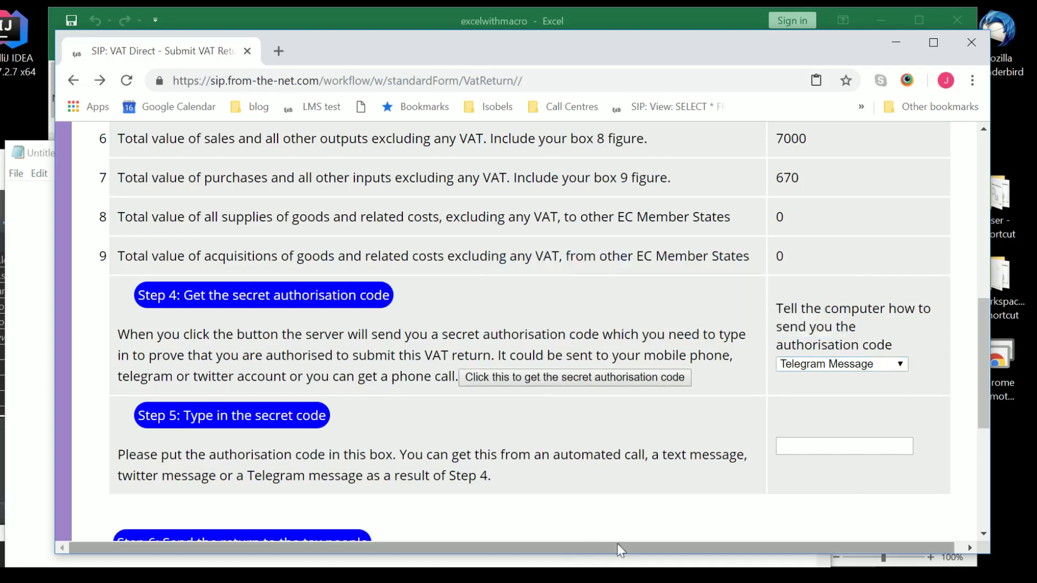
# Type the received authorisation code into the Step 5 box and review the legal declaration.
pyautogui.click(810, 446)
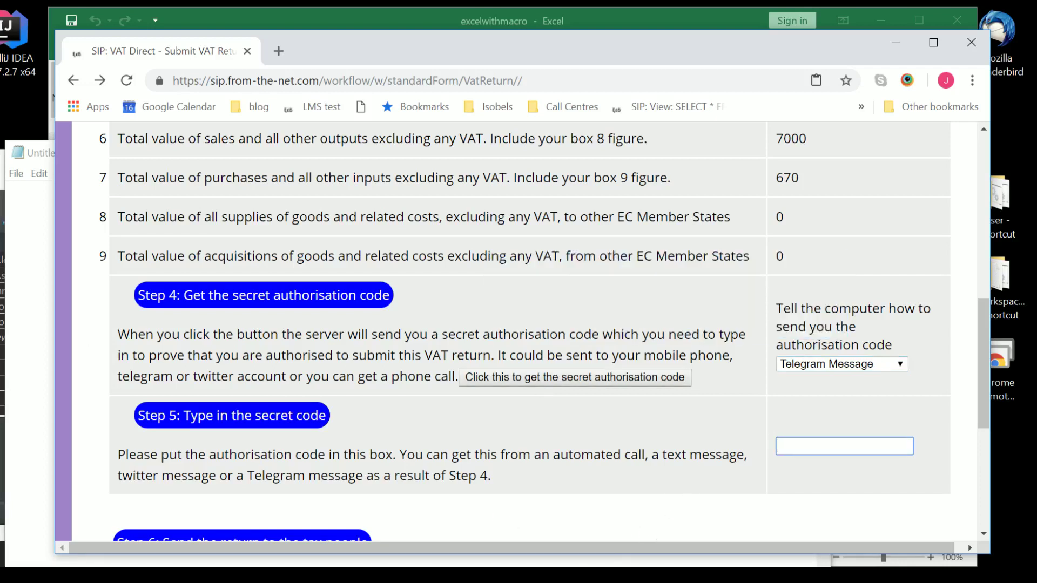
pyautogui.moveTo(983, 316); pyautogui.dragTo(986, 359)
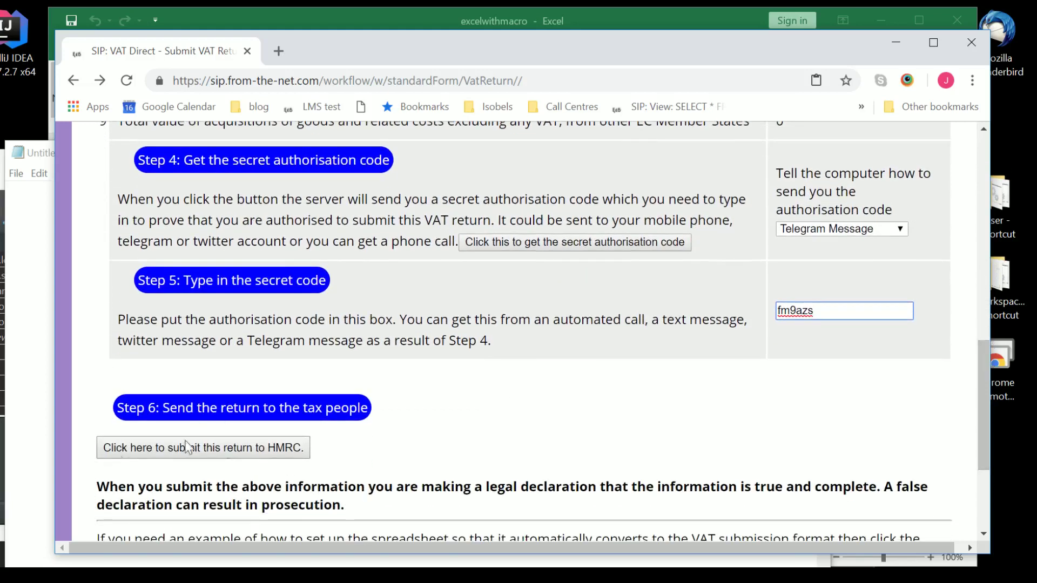
pyautogui.moveTo(93, 489); pyautogui.dragTo(364, 505)
pyautogui.click(516, 429)
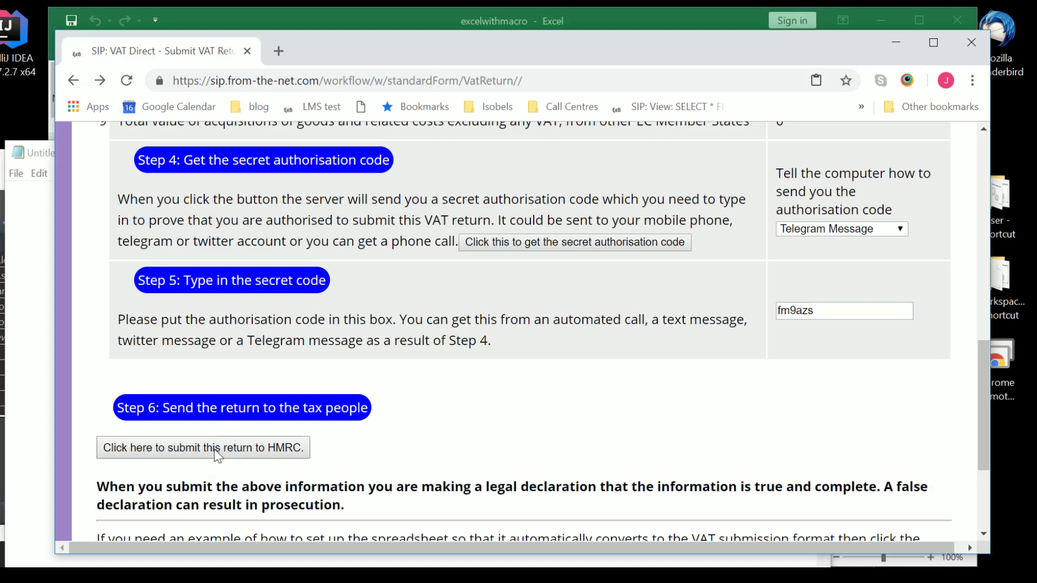
# Submit the return to HMRC, select its response details, and open the submitted returns list.
pyautogui.click(217, 455)
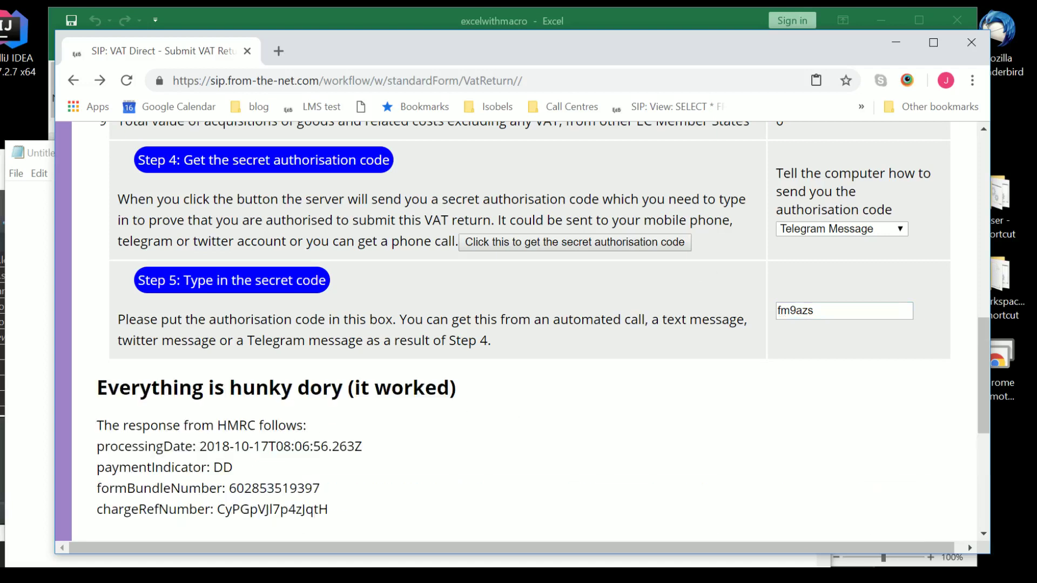
pyautogui.moveTo(980, 330); pyautogui.dragTo(990, 361)
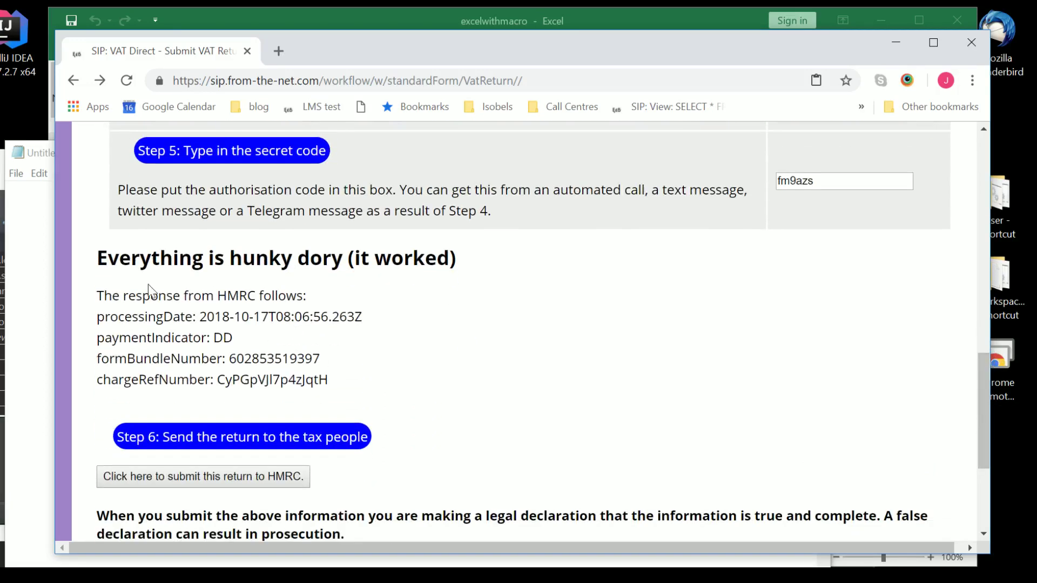
pyautogui.moveTo(97, 295); pyautogui.dragTo(343, 393)
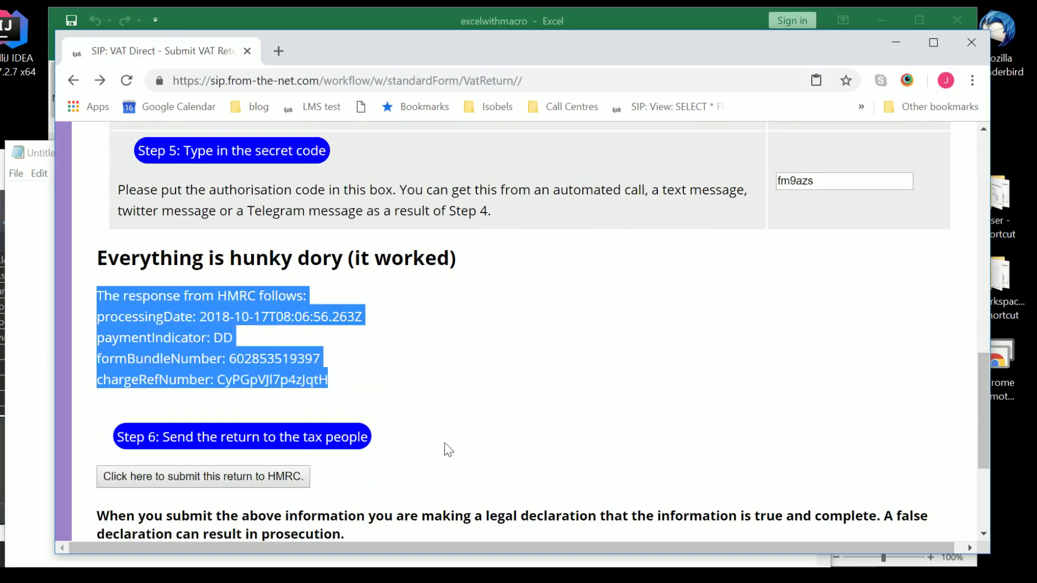
pyautogui.moveTo(987, 393); pyautogui.dragTo(999, 475)
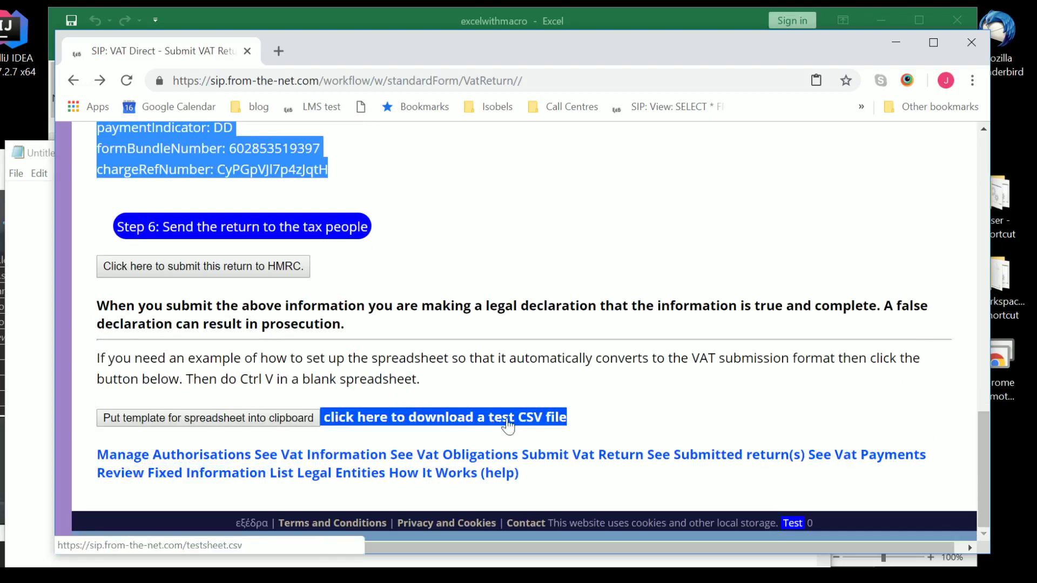
pyautogui.click(700, 454)
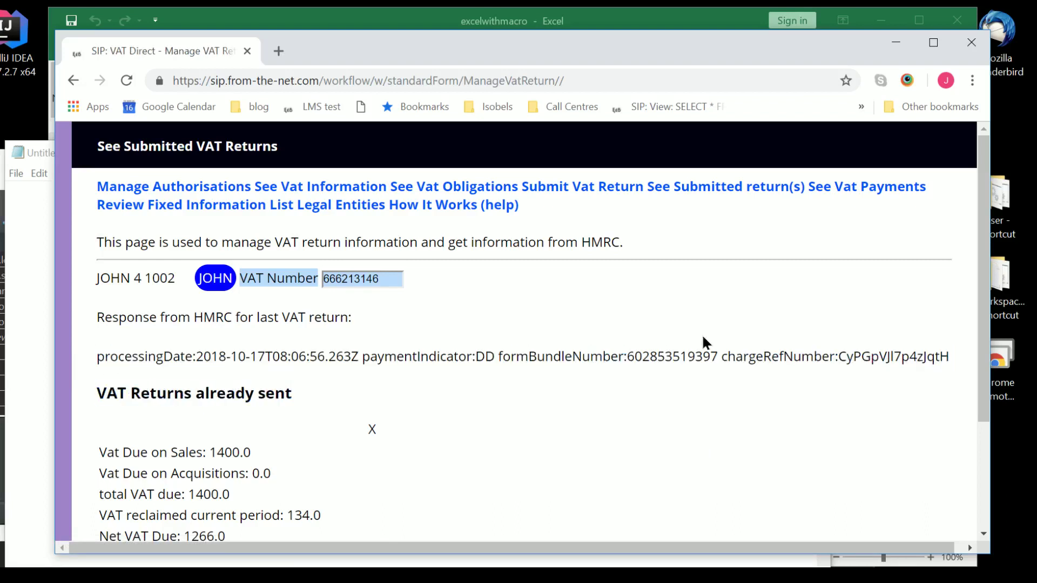
# Select the last HMRC response line, scroll the sent return's values, then return to Submit Vat Return.
pyautogui.moveTo(923, 356); pyautogui.dragTo(96, 356)
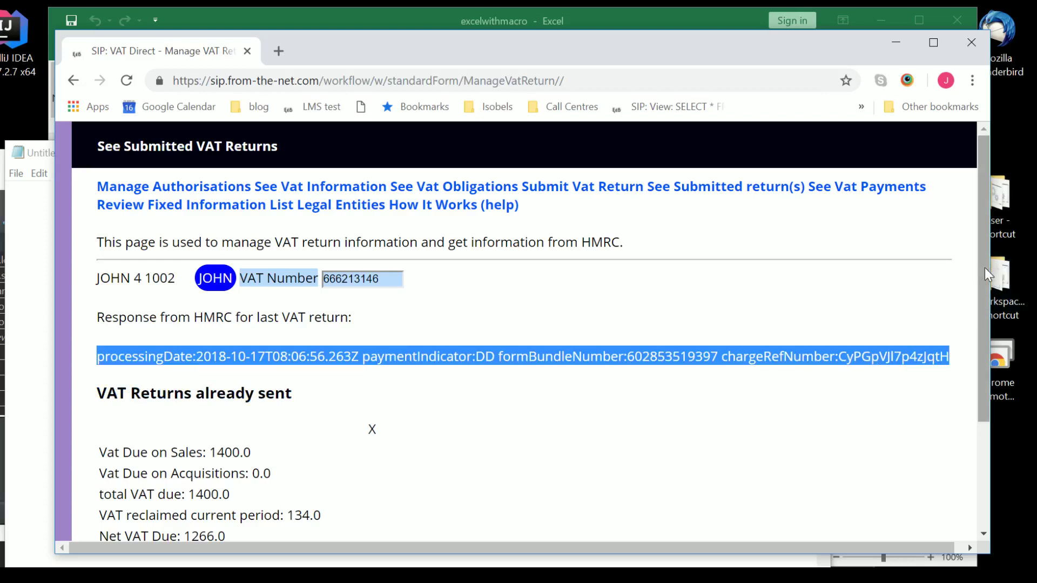
pyautogui.moveTo(984, 267); pyautogui.dragTo(983, 343)
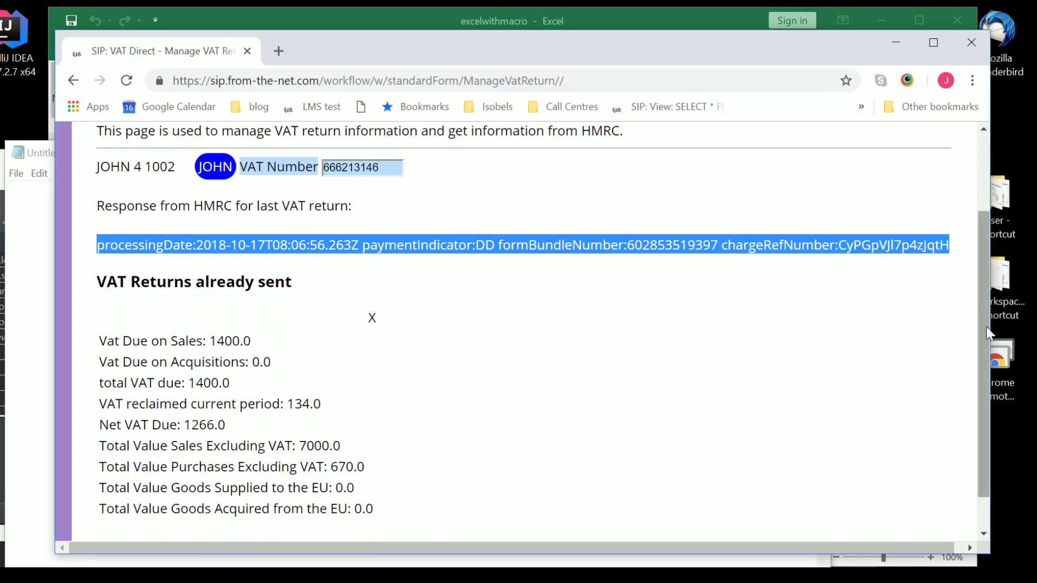
pyautogui.moveTo(984, 329); pyautogui.dragTo(982, 287)
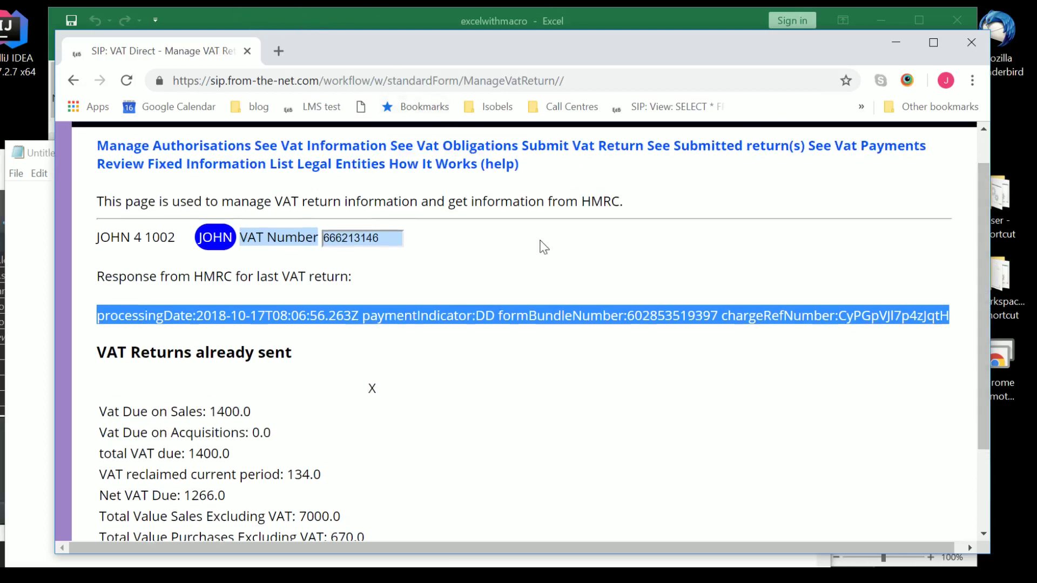
pyautogui.click(605, 152)
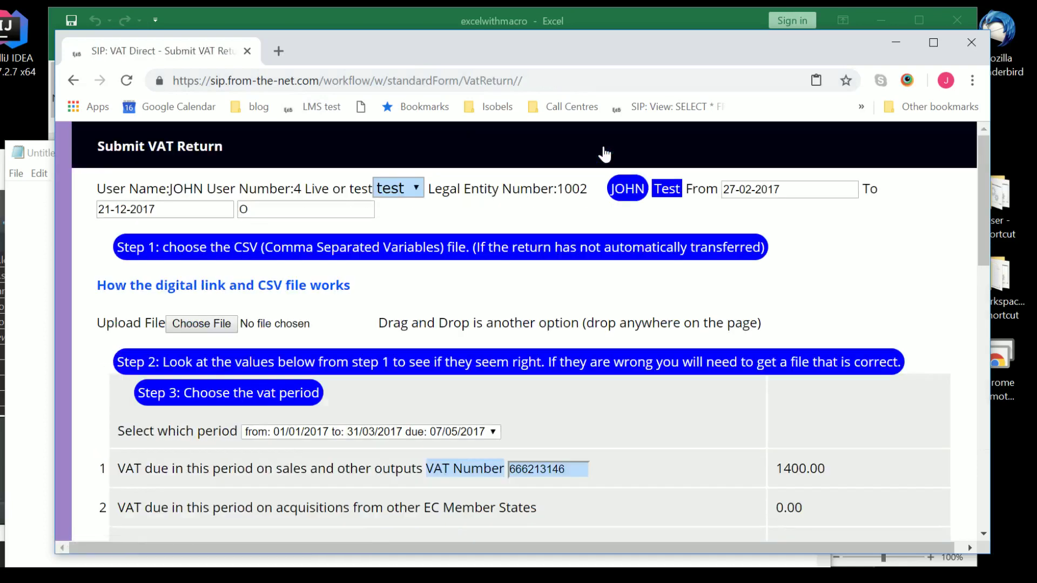
# Upload 2017 q1.csv from the vat submissions folder and check boxes 1–9 (400.00, 100.00, 500.00).
pyautogui.click(181, 324)
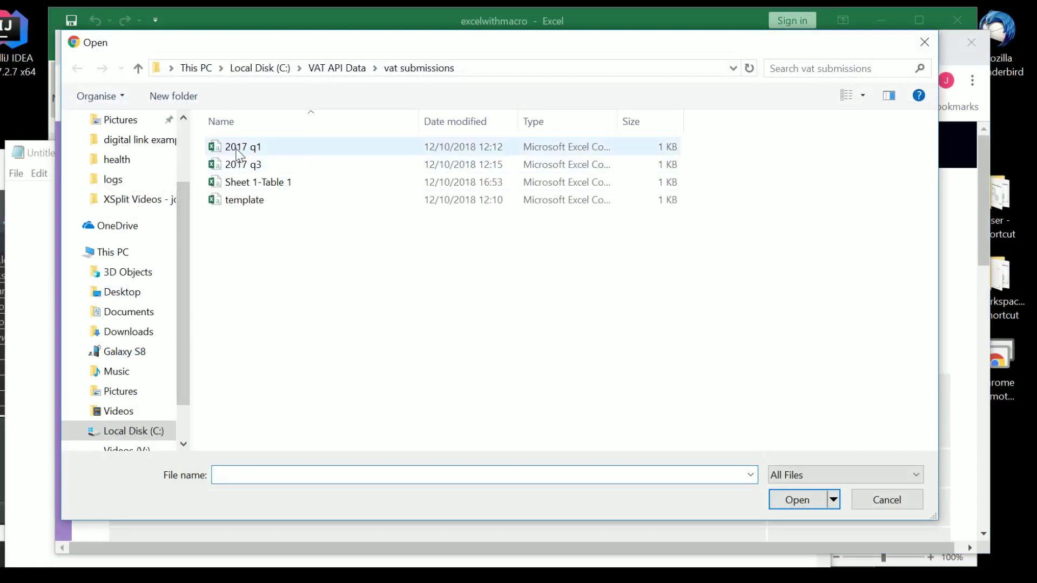
pyautogui.doubleClick(243, 147)
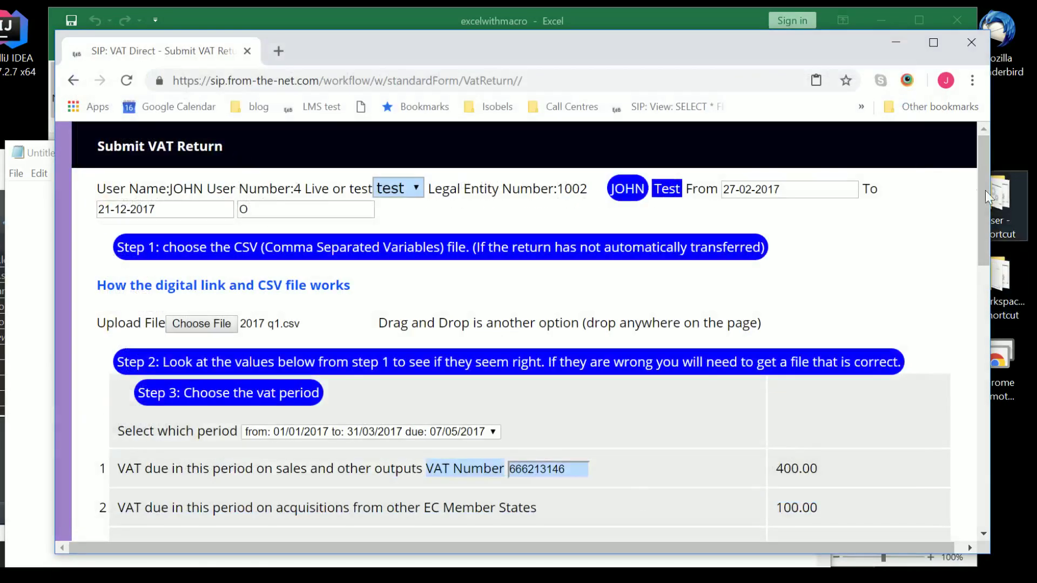
pyautogui.moveTo(983, 187); pyautogui.dragTo(985, 244)
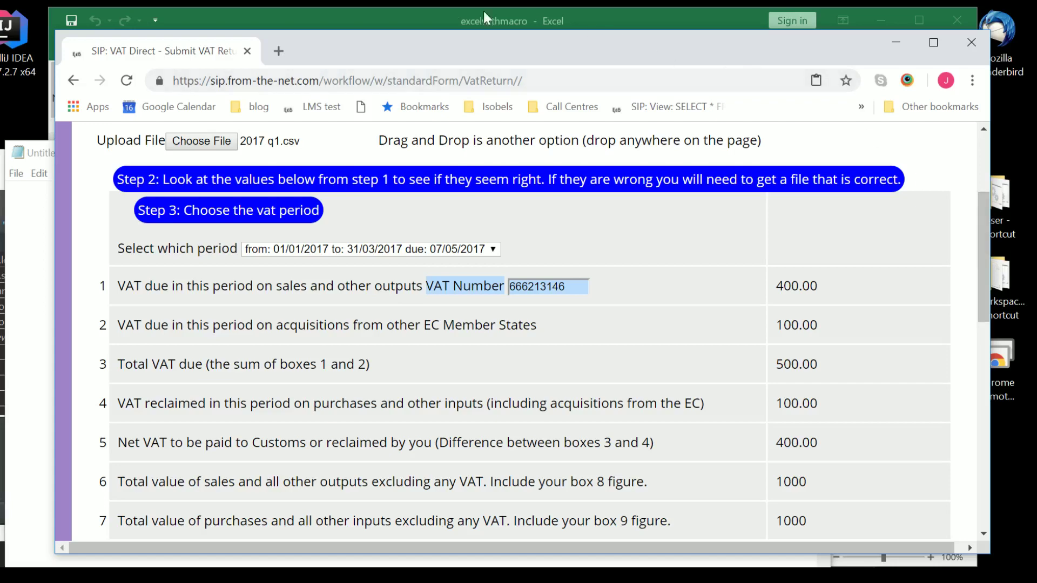
# In Excel's Save As to digital link examples, review file types and keep Macro-Enabled Workbook.
pyautogui.click(374, 16)
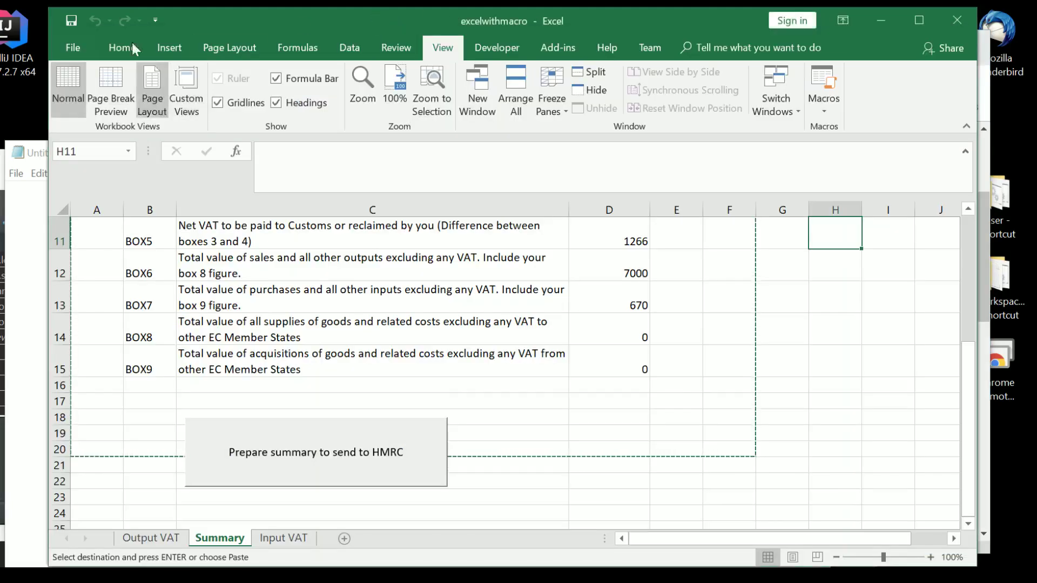
pyautogui.click(61, 48)
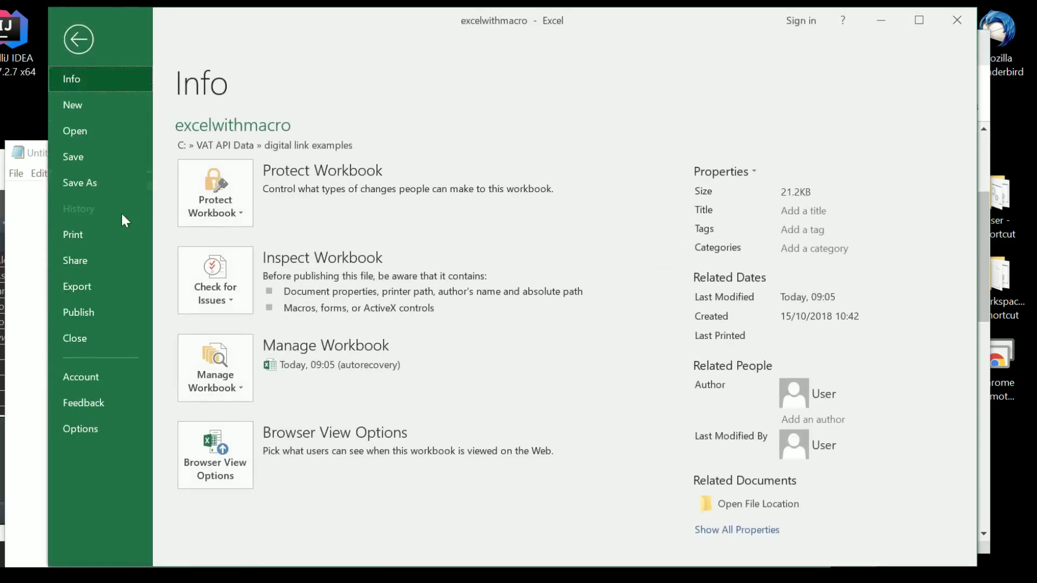
pyautogui.click(77, 187)
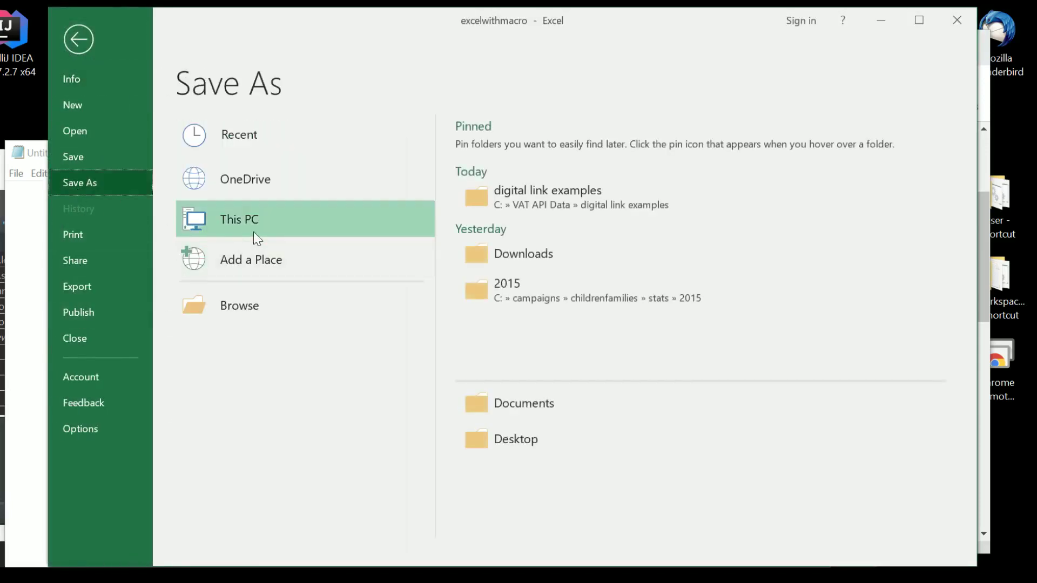
pyautogui.click(508, 187)
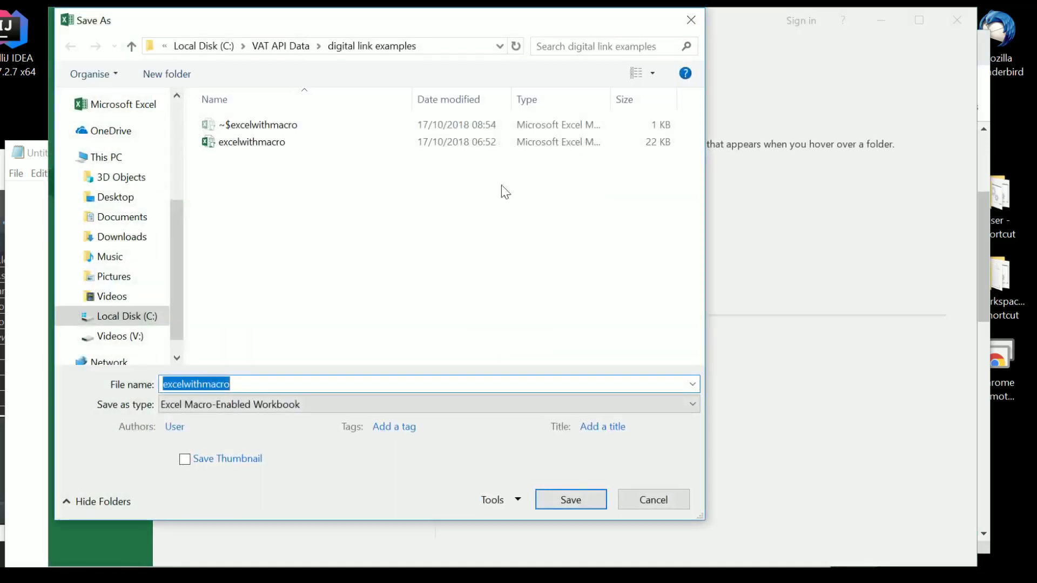
pyautogui.click(691, 405)
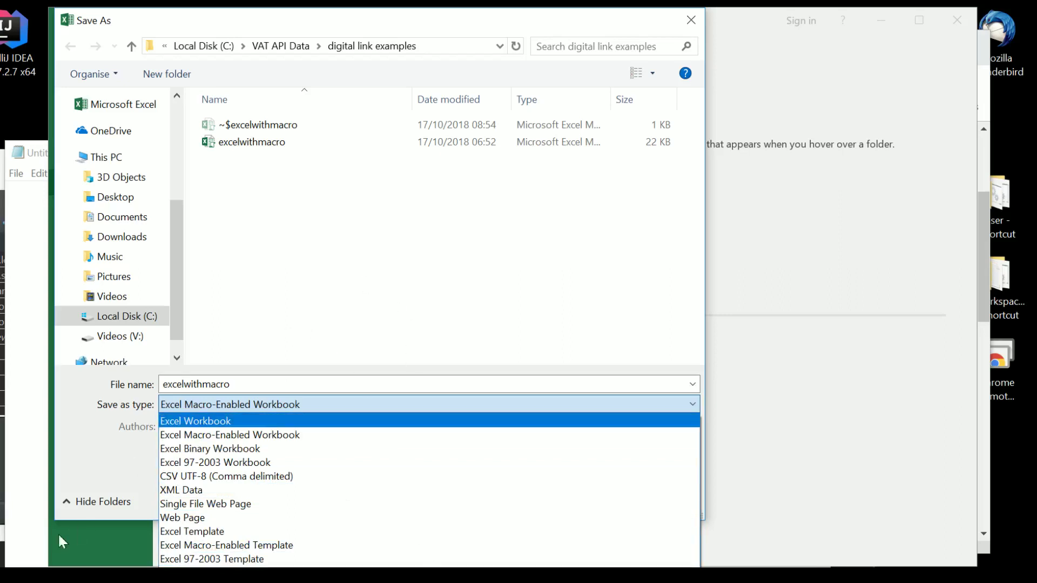
pyautogui.click(78, 548)
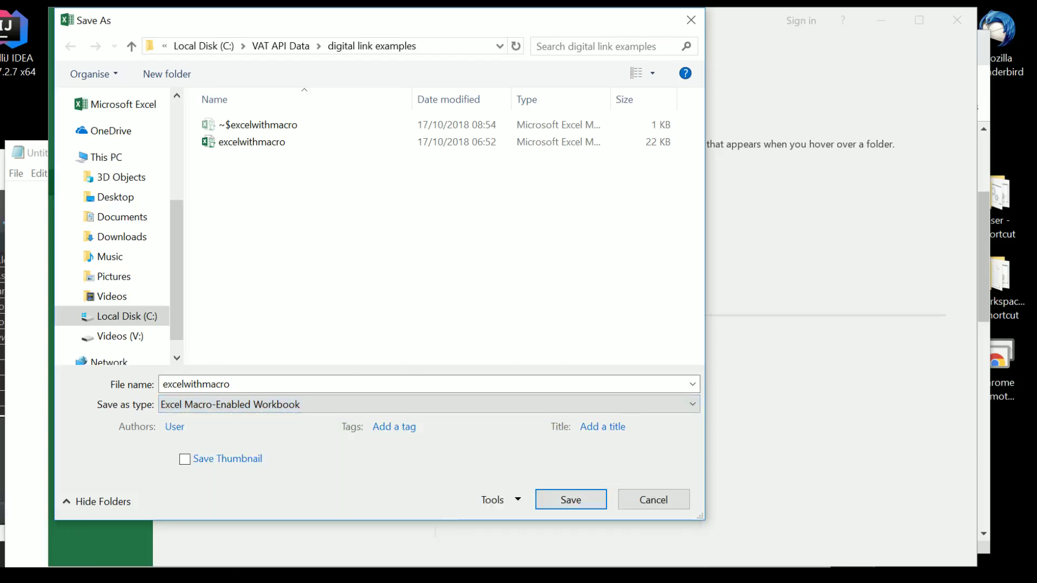
# Close Notepad without saving, cancel the workbook save, and bring the VAT return form back.
pyautogui.hotkey('alt', 'Tab')
pyautogui.click(811, 153)
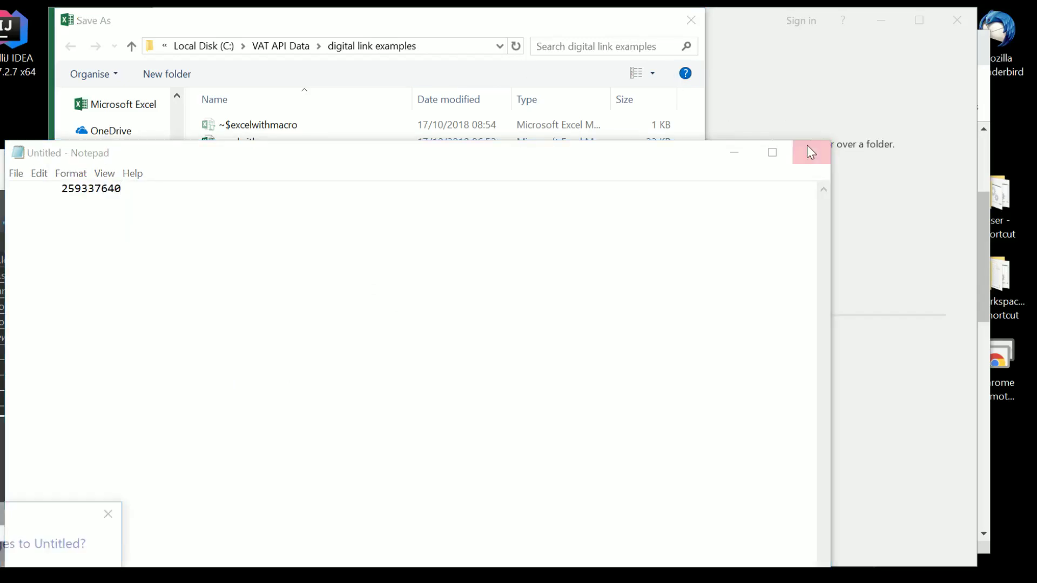
pyautogui.press('n')
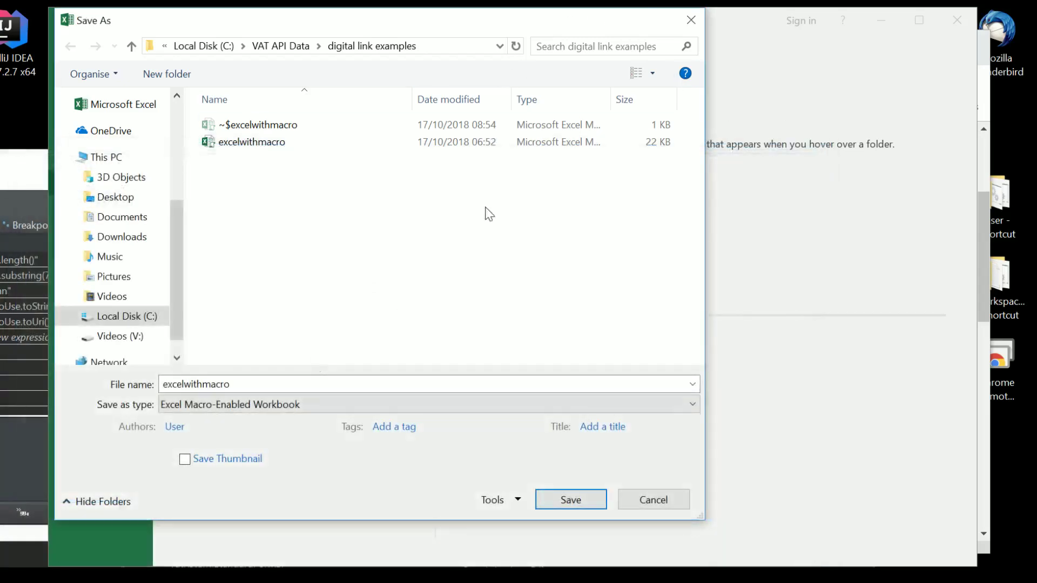
pyautogui.click(691, 20)
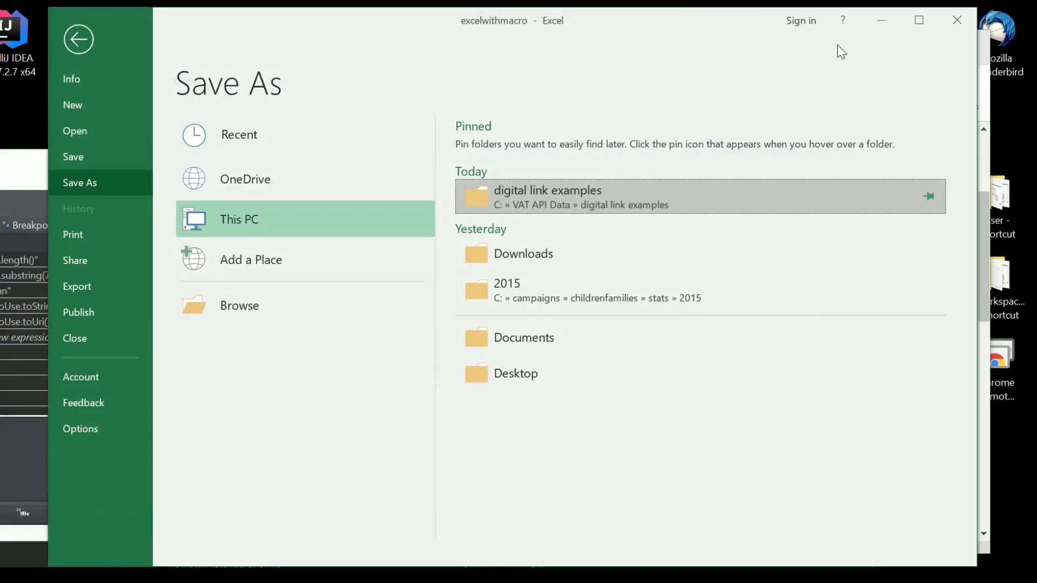
pyautogui.click(984, 167)
pyautogui.click(983, 168)
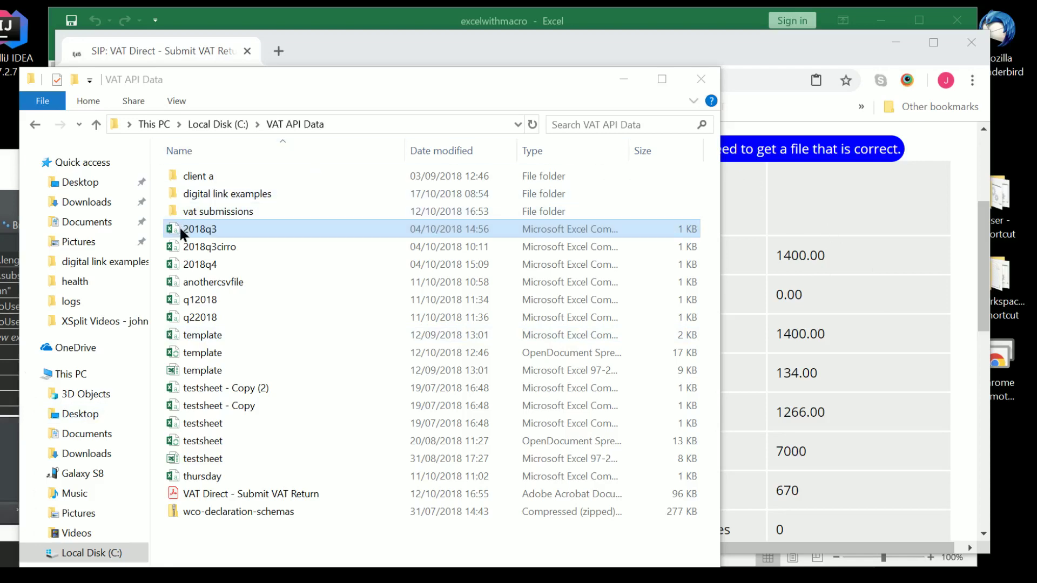
# Drag the 2018q3 file from the VAT API Data folder onto the Submit VAT Return page.
pyautogui.moveTo(181, 233); pyautogui.dragTo(806, 435)
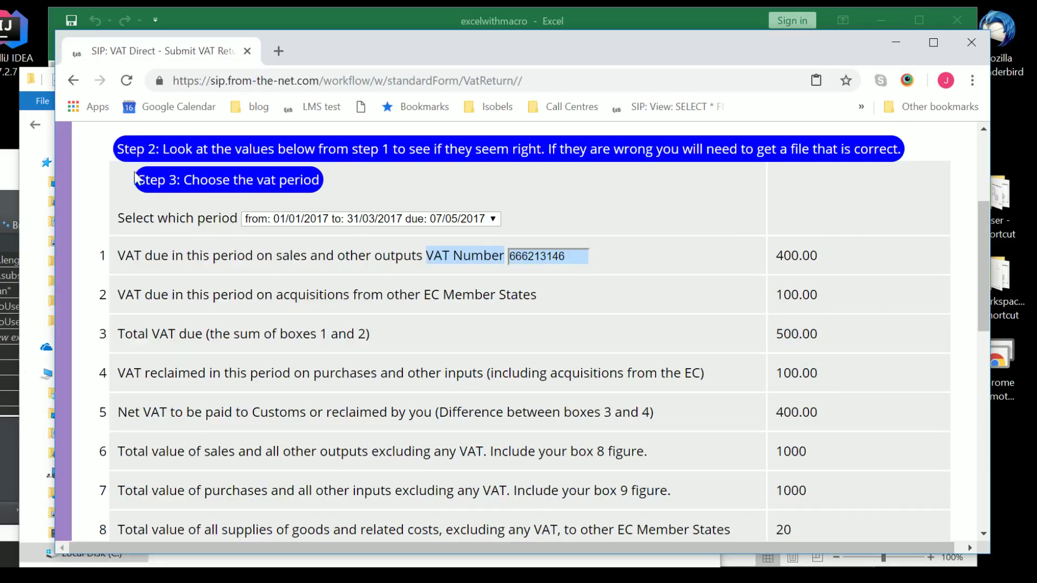